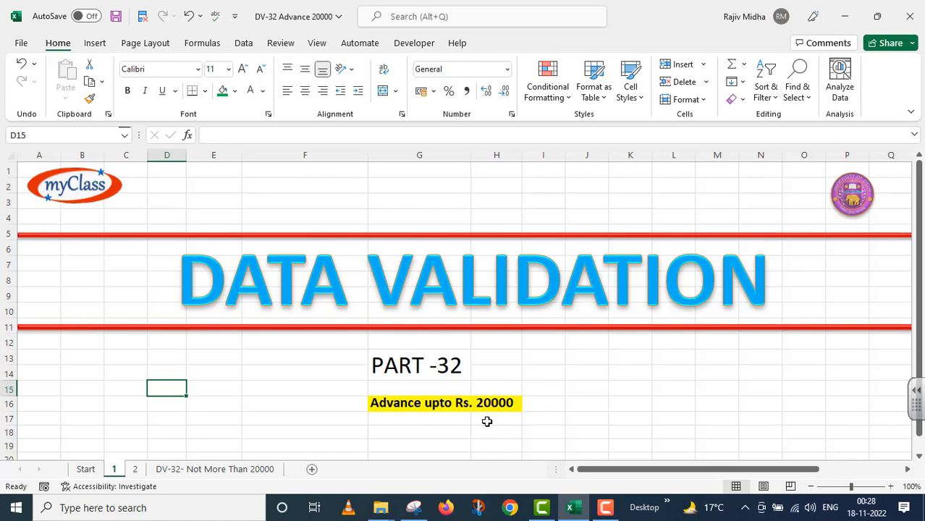
On the "DV-32- Not More Than 20000" sheet, start a data validation rule for A2:A13 that allows Custom criteria
click(257, 470)
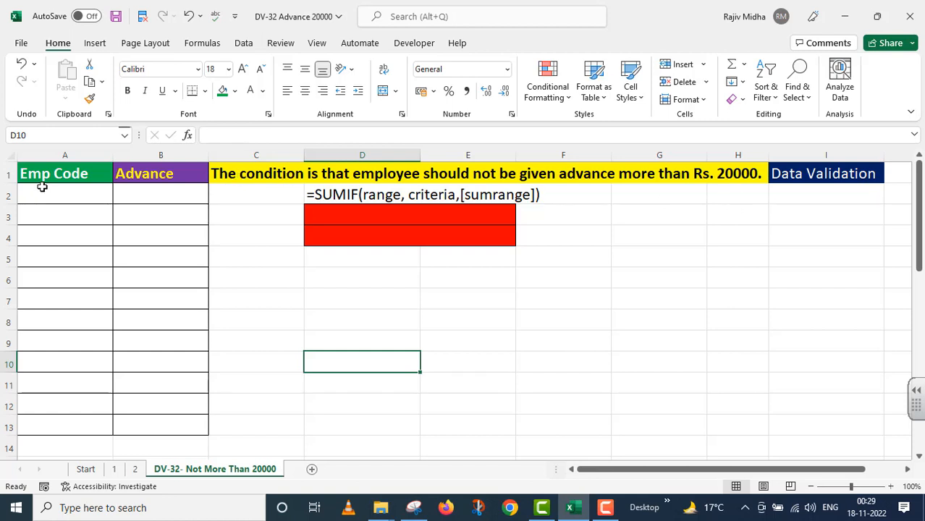
drag(42, 190, 48, 427)
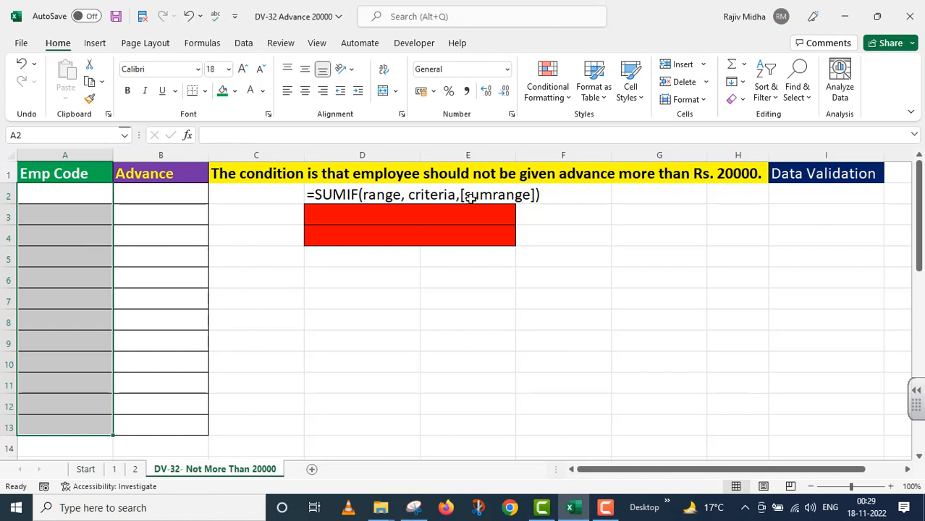
click(239, 45)
click(588, 98)
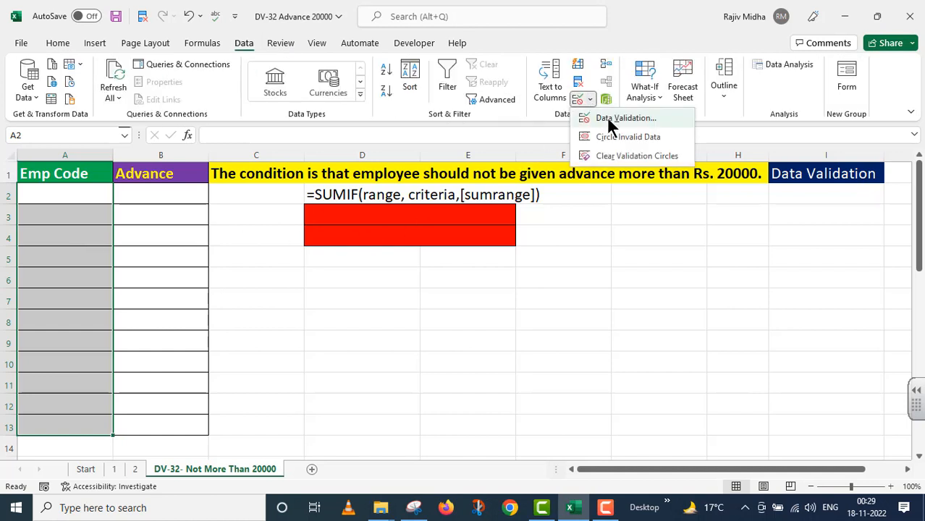
click(606, 118)
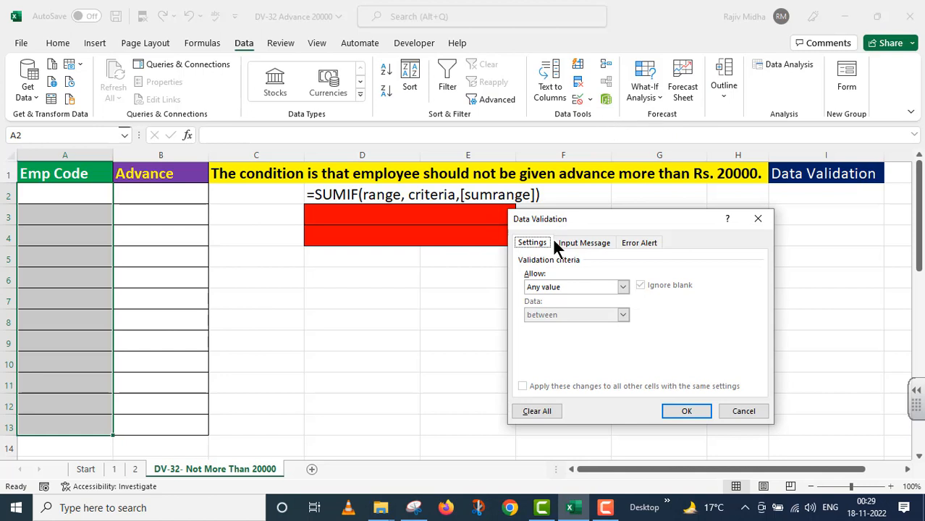
click(624, 286)
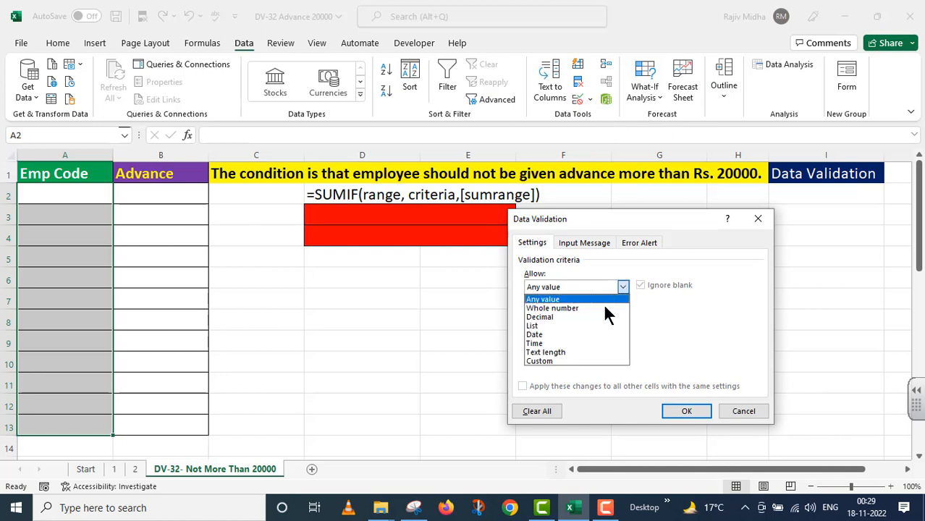
click(569, 361)
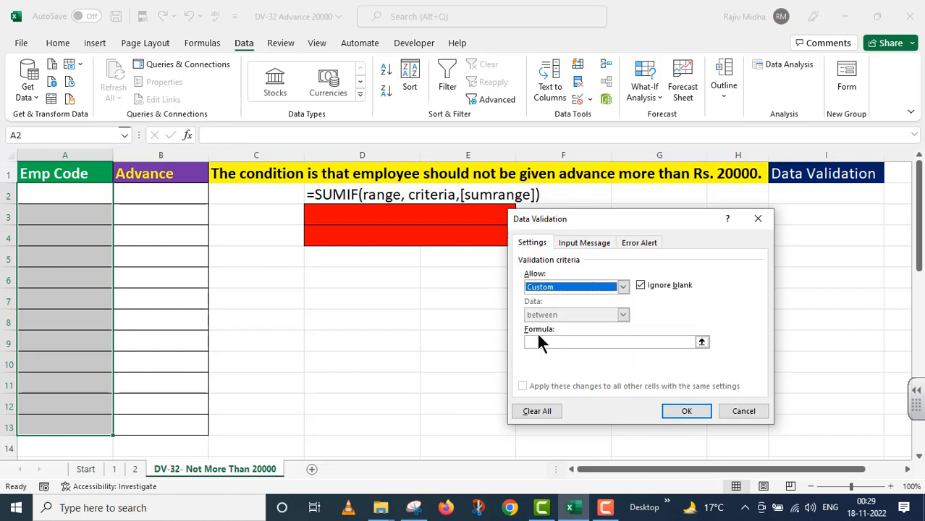
Set the validation formula to =SUMIF(A:A,A2,B:B)<=20000 and apply the rule
click(539, 341)
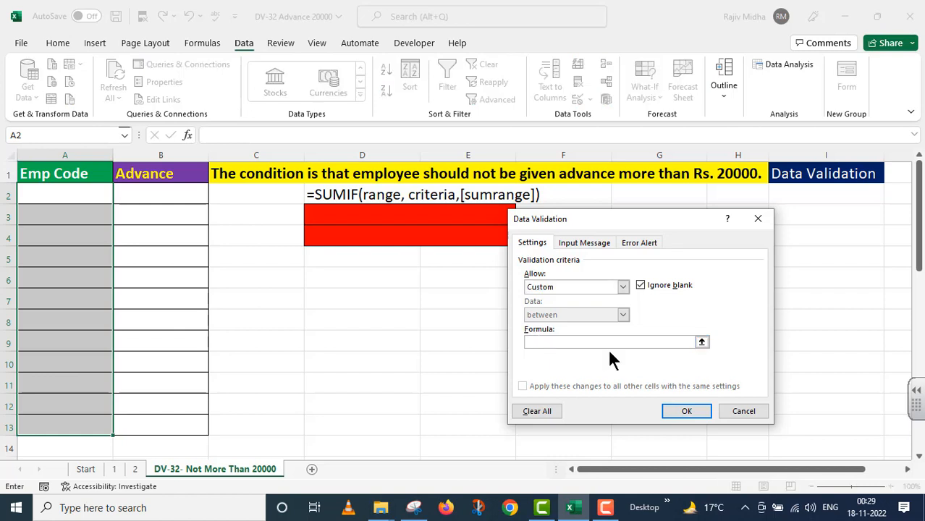
text(=SUMIF()
click(65, 153)
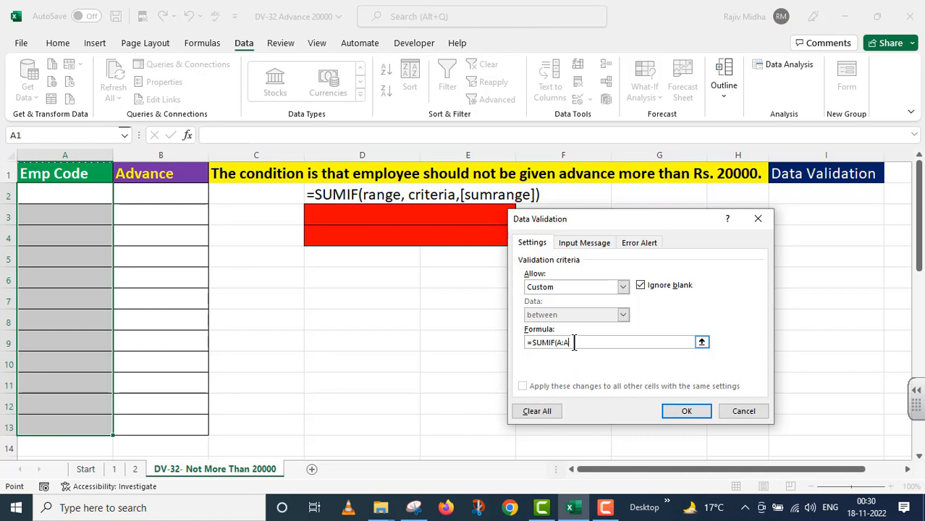
text(,)
click(76, 193)
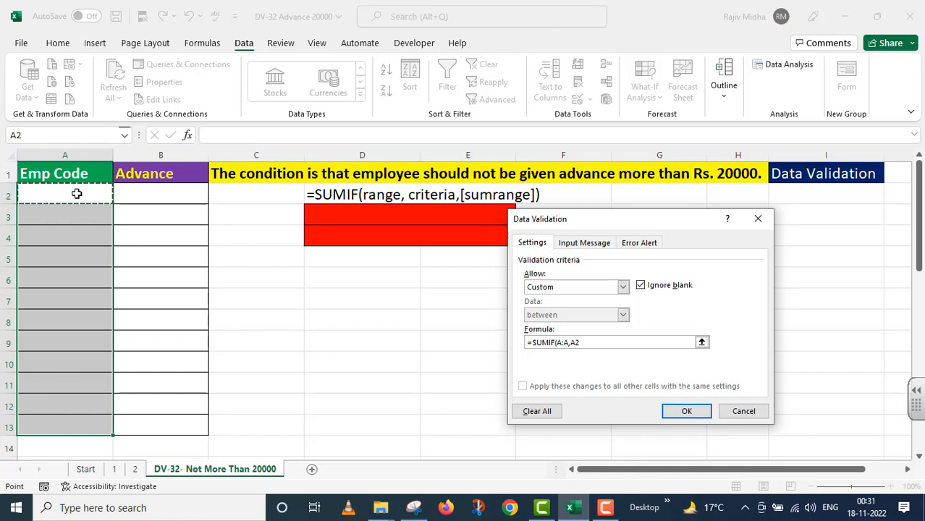
text(,)
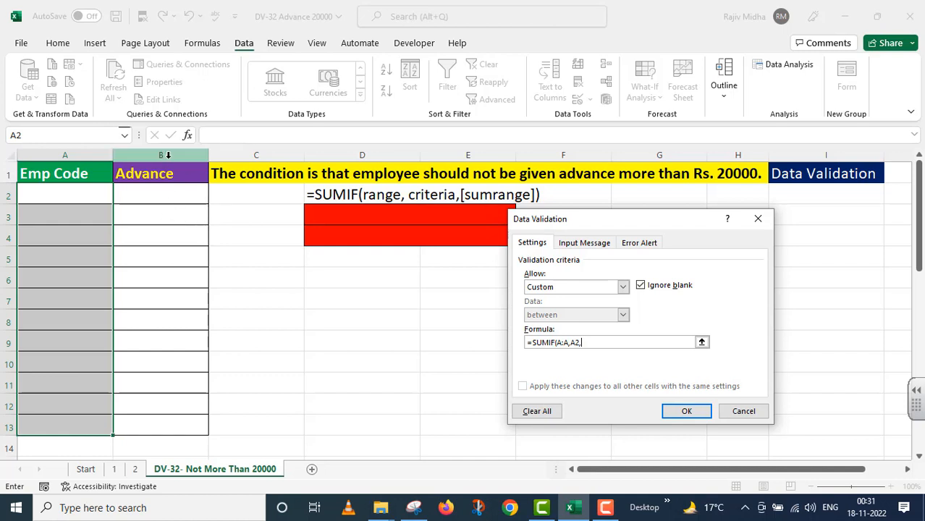
click(167, 155)
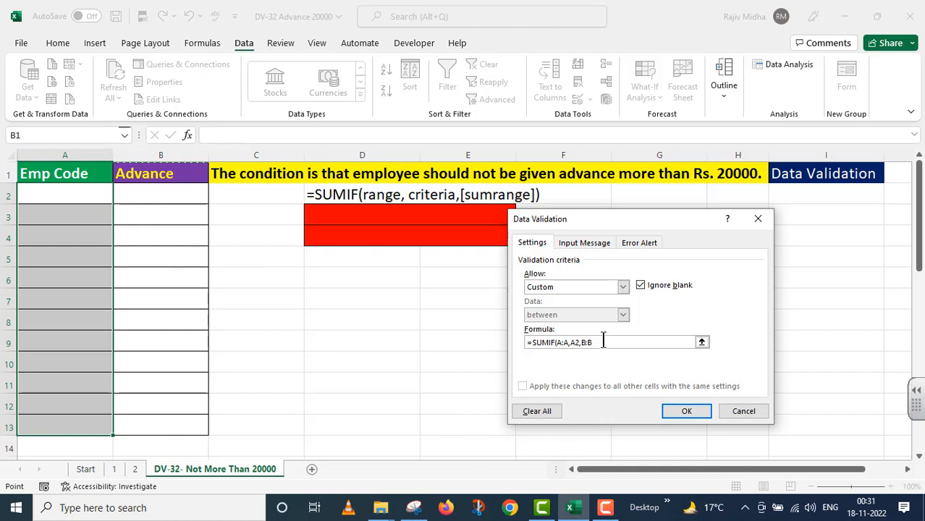
text()<=20000)
click(684, 414)
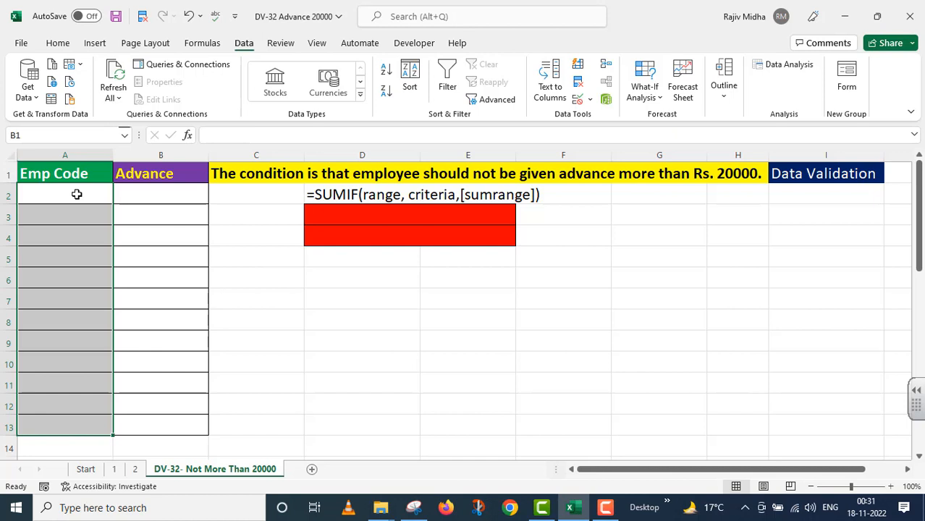
Enter two advances for employee code 101 in rows 2 and 3: 10000 and 8000
click(76, 194)
text(101)
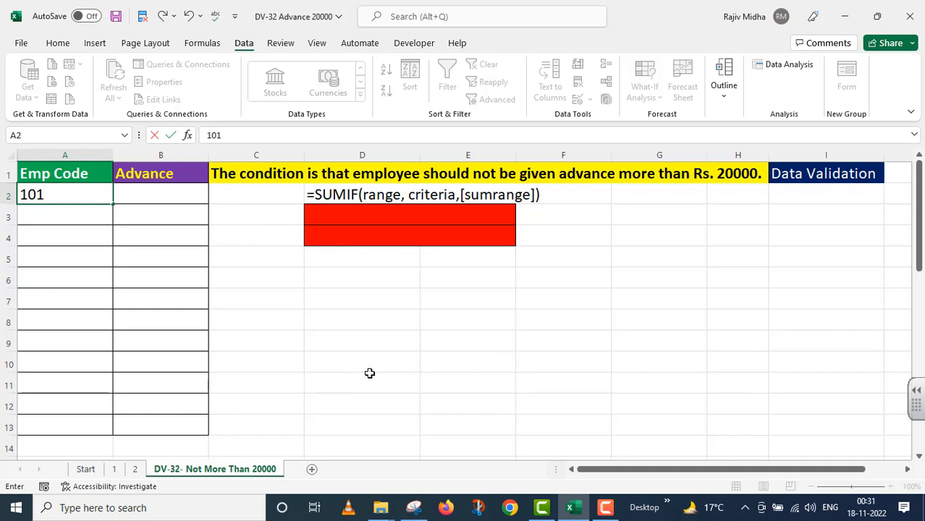
click(140, 197)
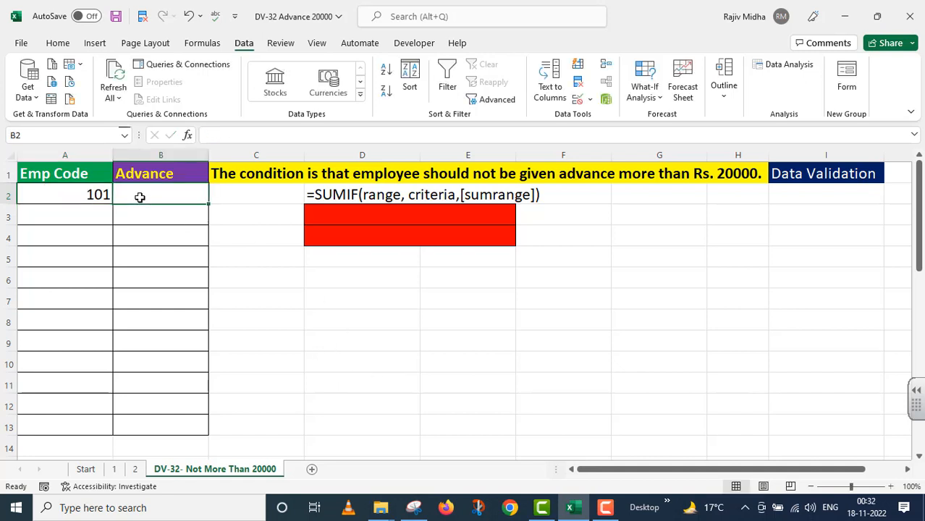
text(1000)
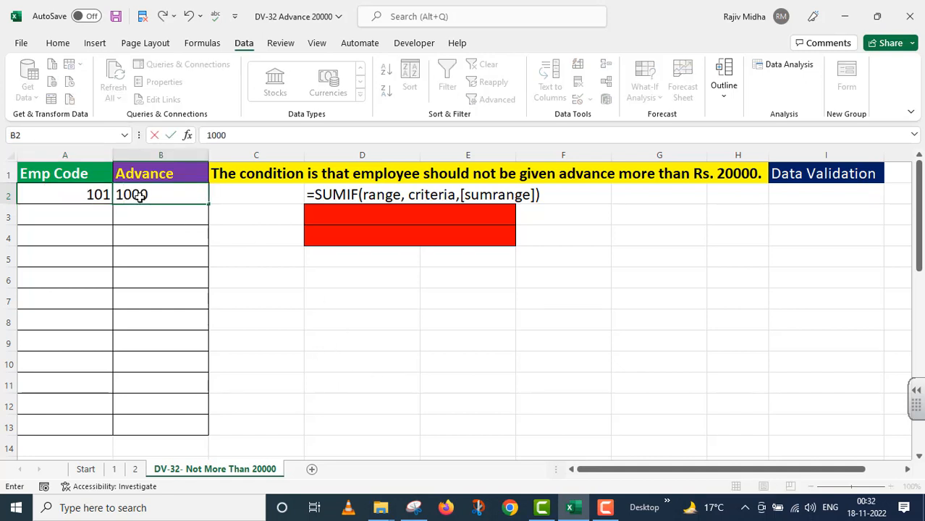
text(0)
click(83, 215)
text(101)
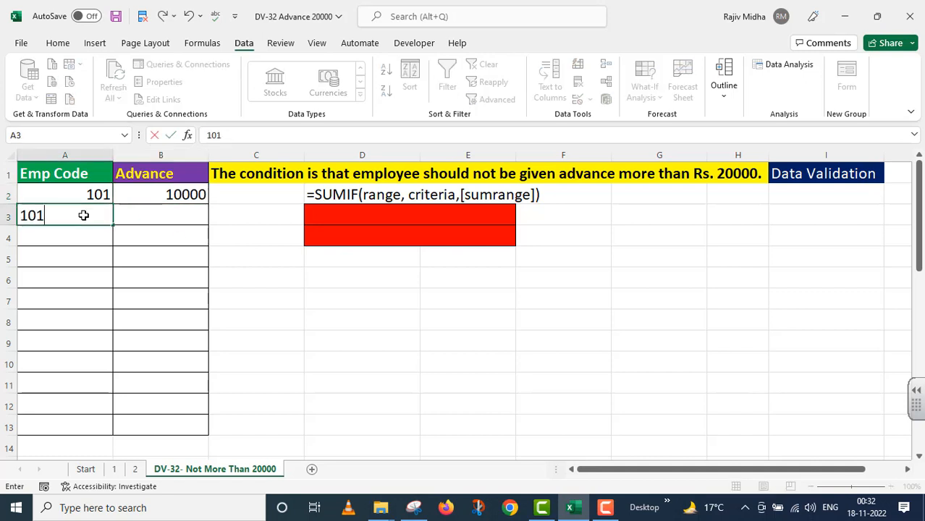
click(179, 218)
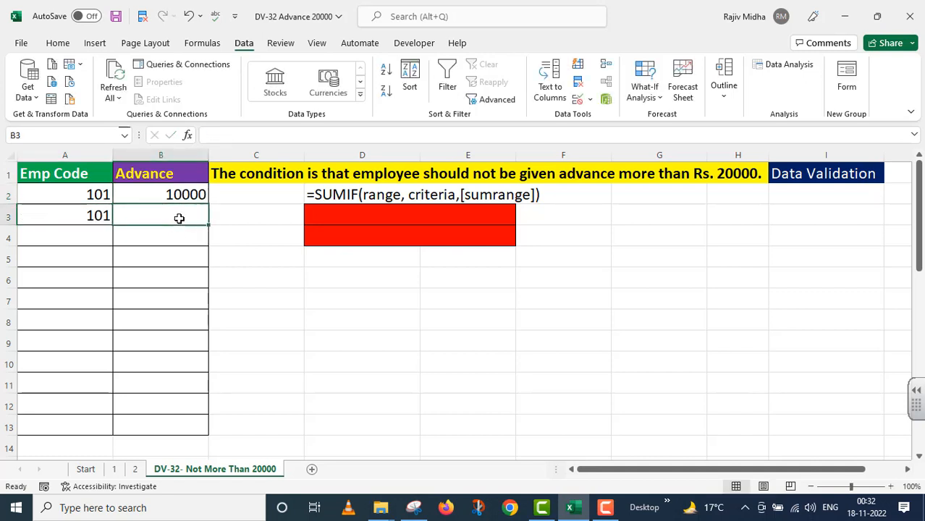
text(8000)
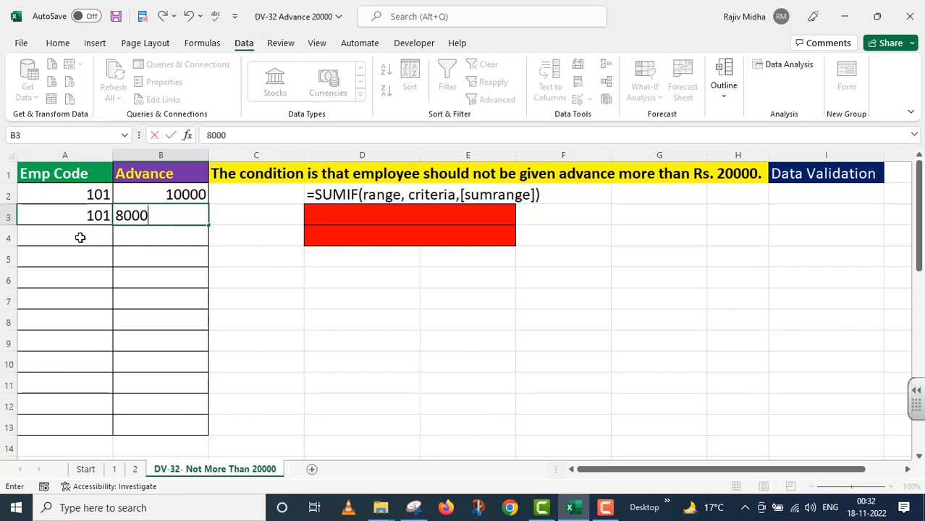
Enter two advances for employee code 102 in rows 4 and 5: 4000 and 6000
click(90, 238)
text(102)
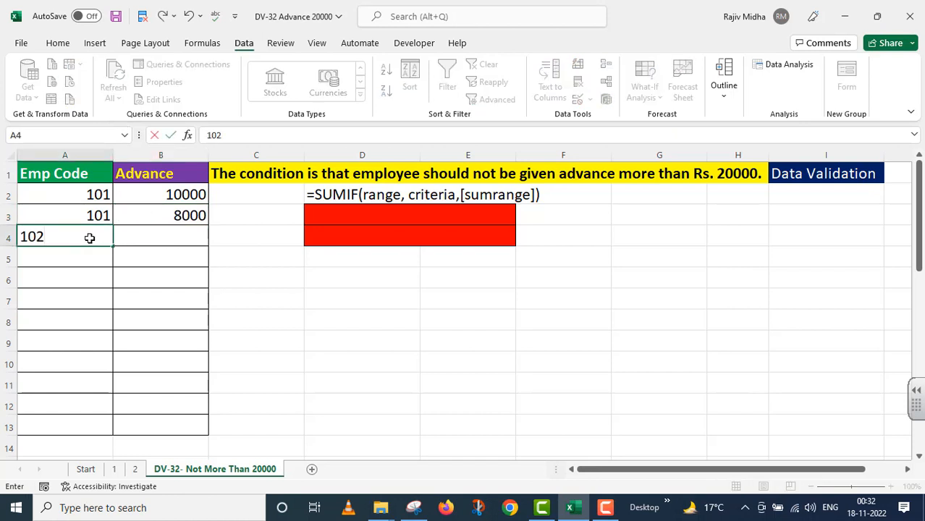
click(135, 231)
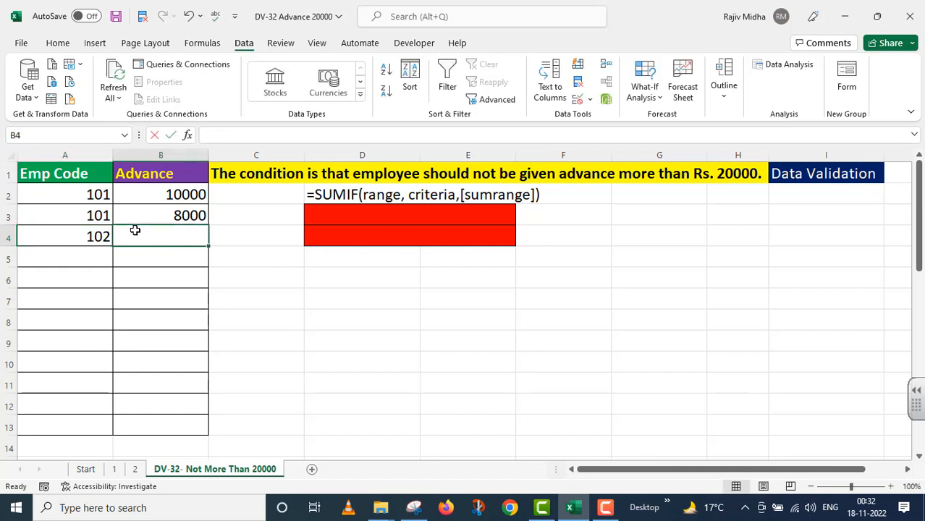
text(4000)
click(91, 256)
text(102)
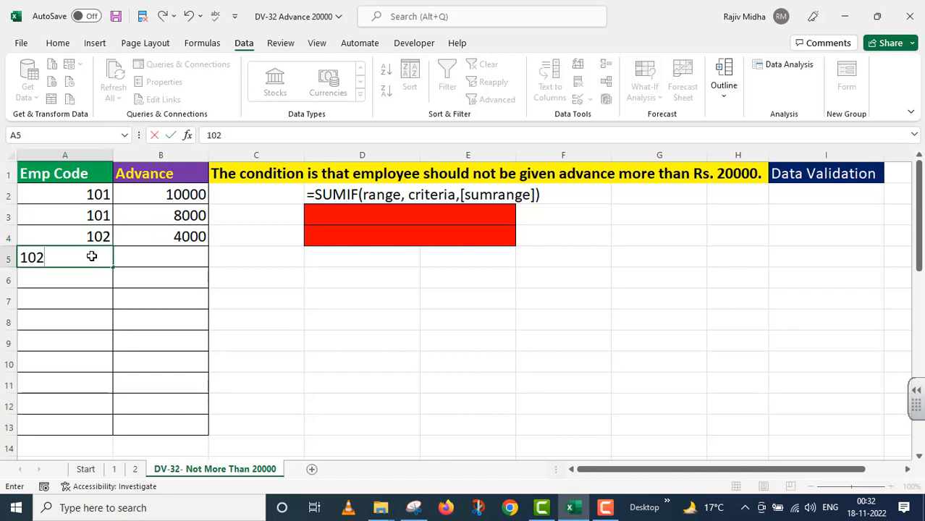
click(154, 258)
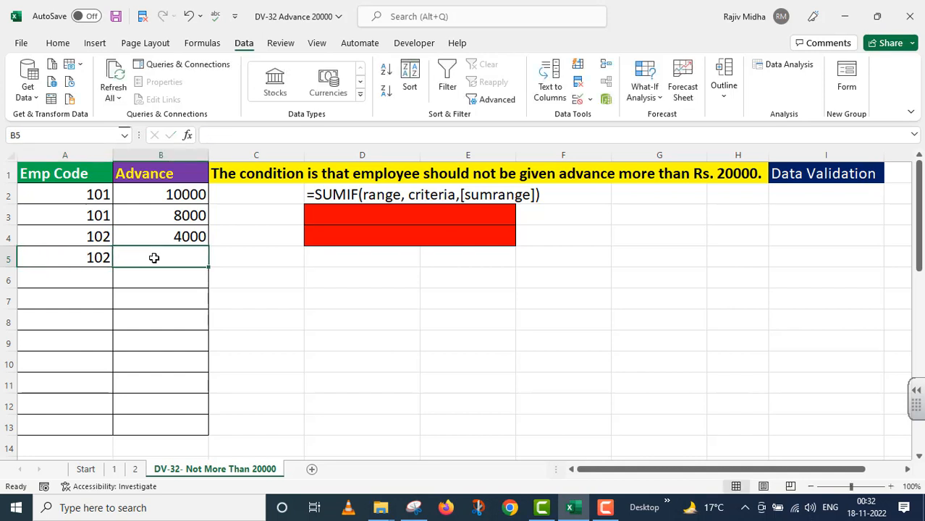
text(6000)
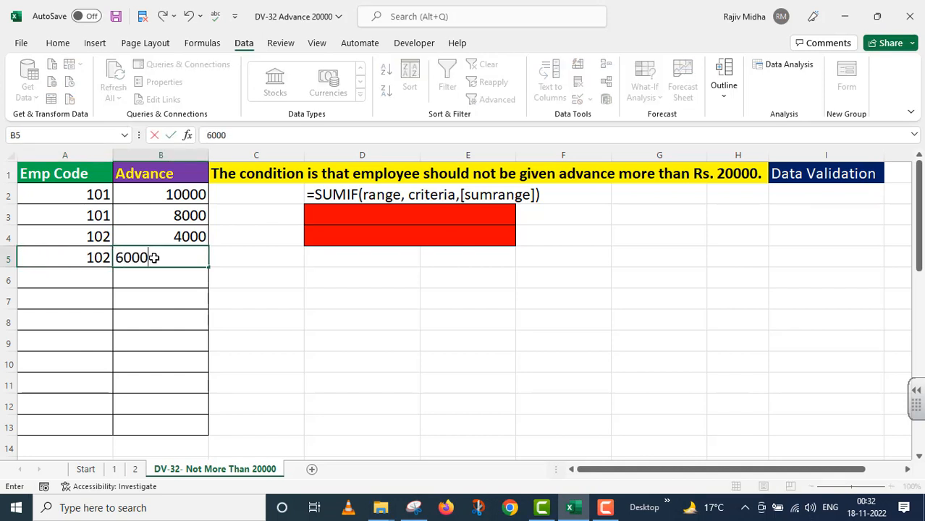
Enter employee code 101 in A6 and try to give it an advance of 5000 in B6
click(77, 282)
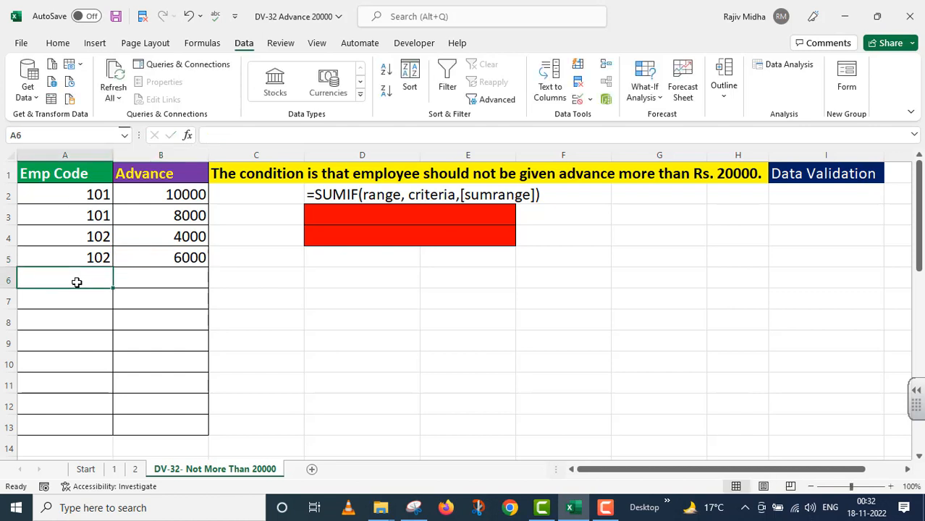
text(101)
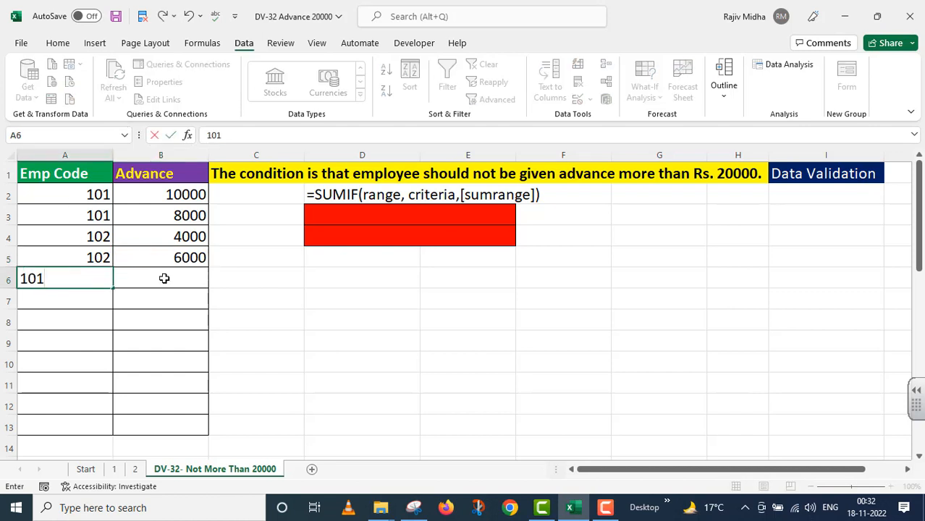
click(165, 279)
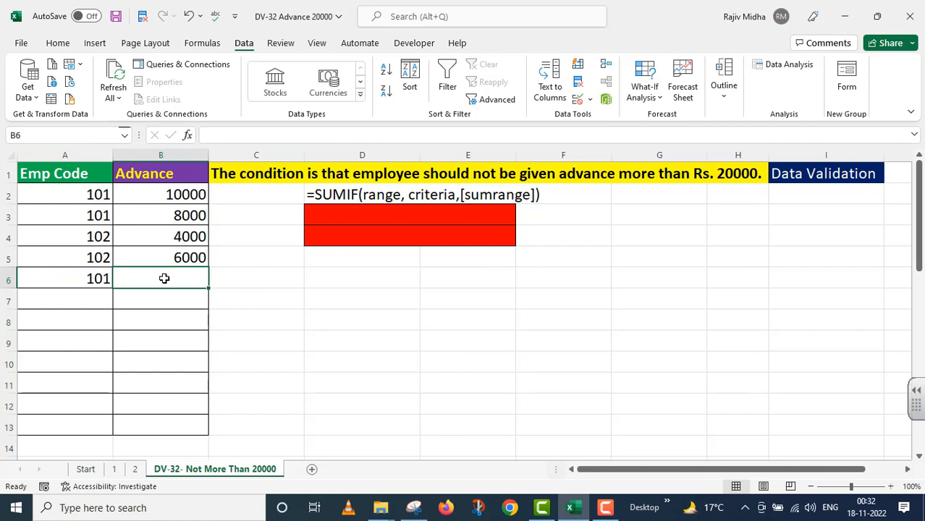
text(5000)
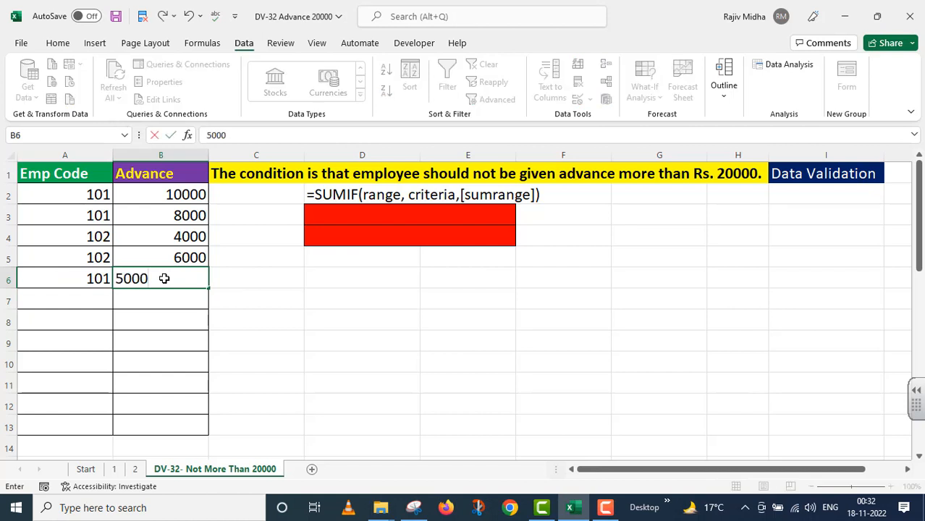
key(Return)
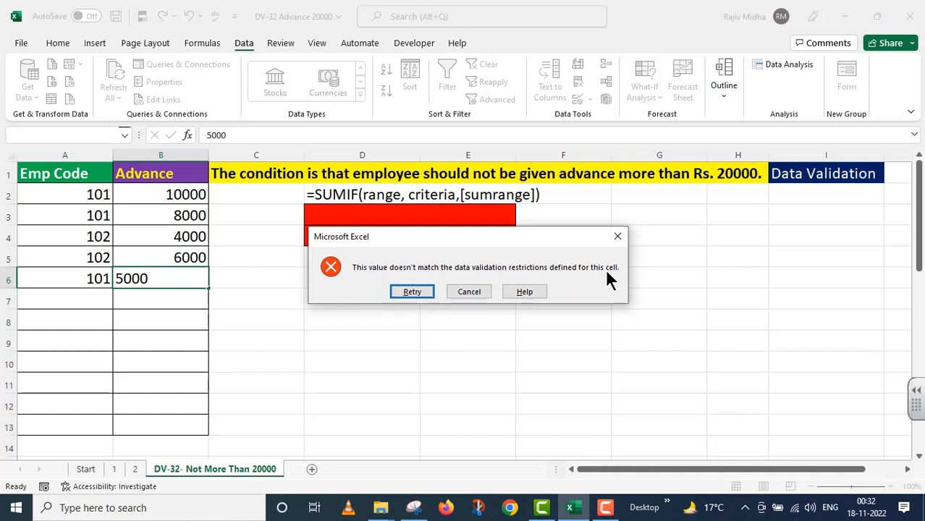
click(467, 292)
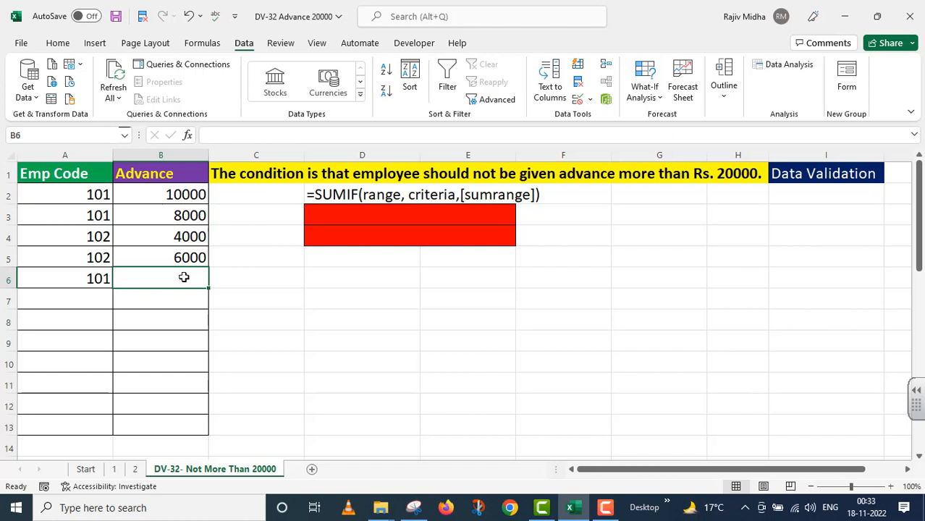
Try to enter an advance of 3000 in B6 for employee code 101
text(3000)
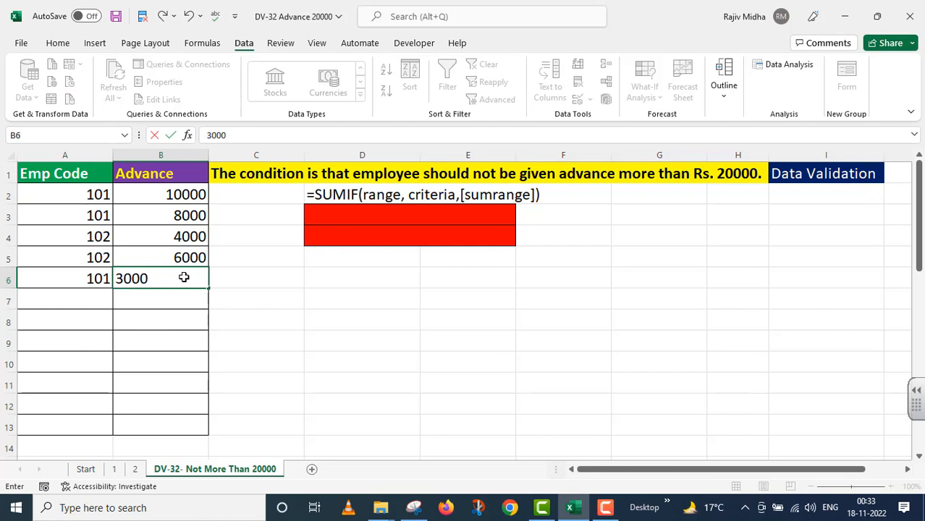
key(Return)
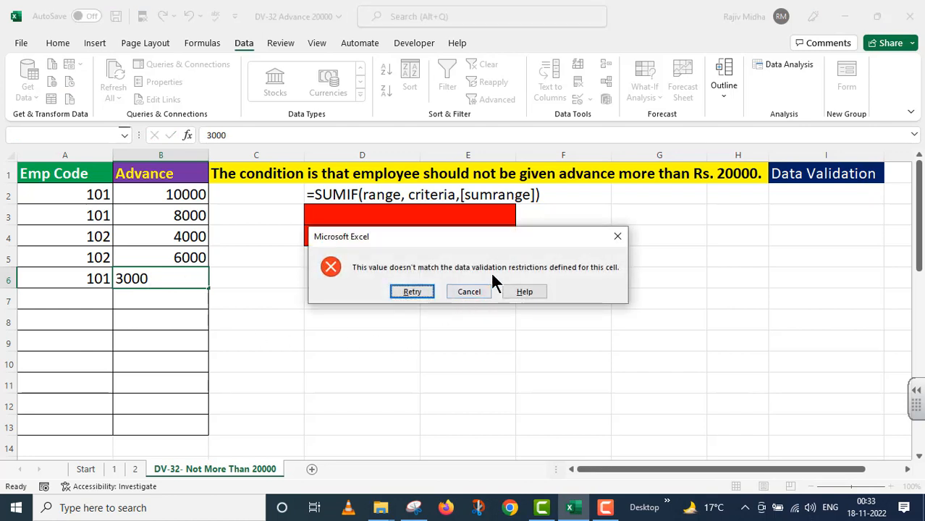
click(473, 294)
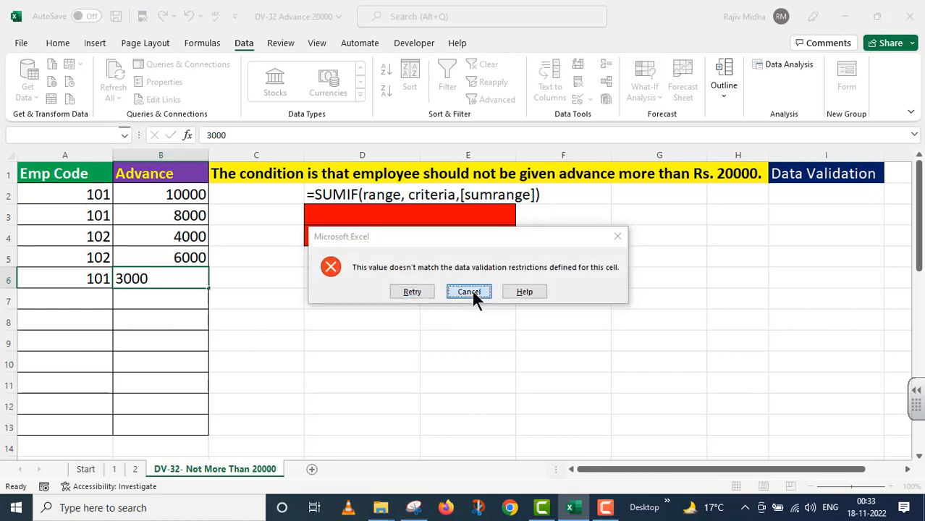
Enter an advance of 2000 in B6 for employee code 101
text(2)
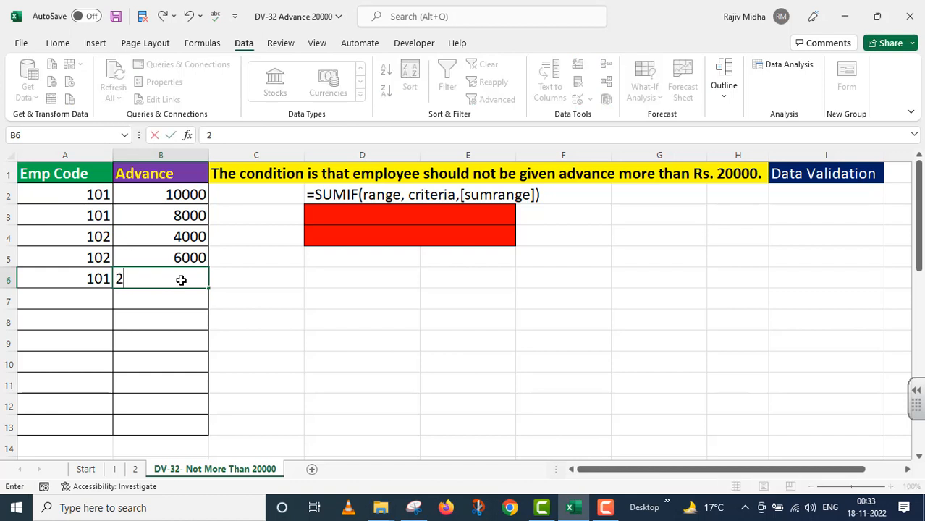
text(00)
text(0)
key(Return)
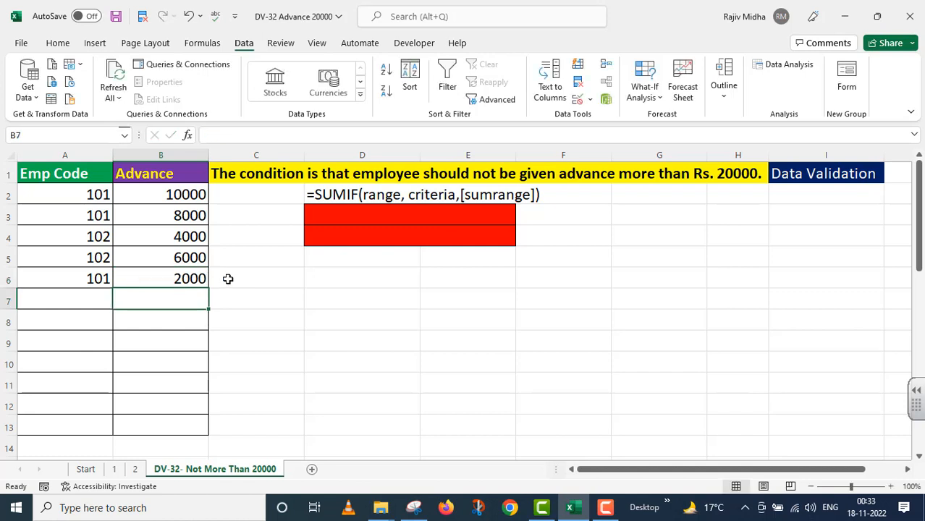
Enter employee code 103 in A7 and try to give it an advance of 25000 in B7
click(88, 301)
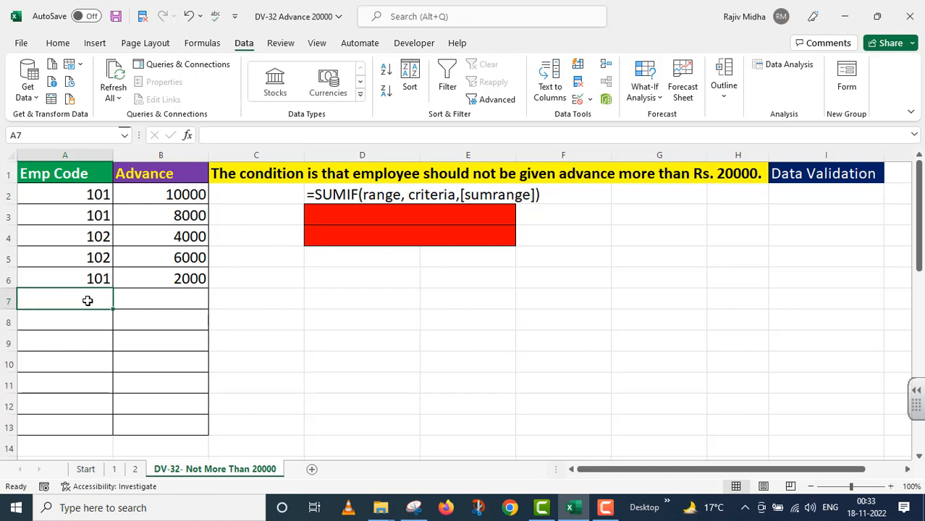
text(103)
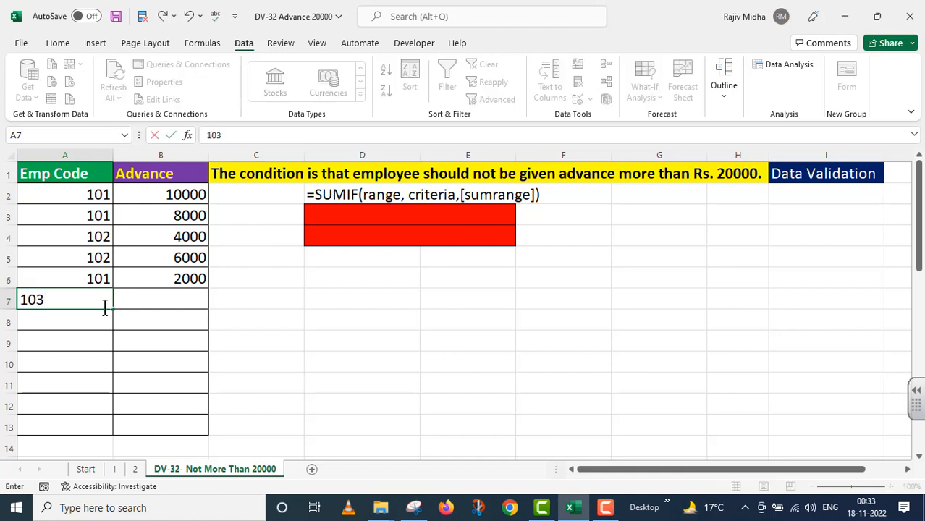
click(152, 300)
text(25)
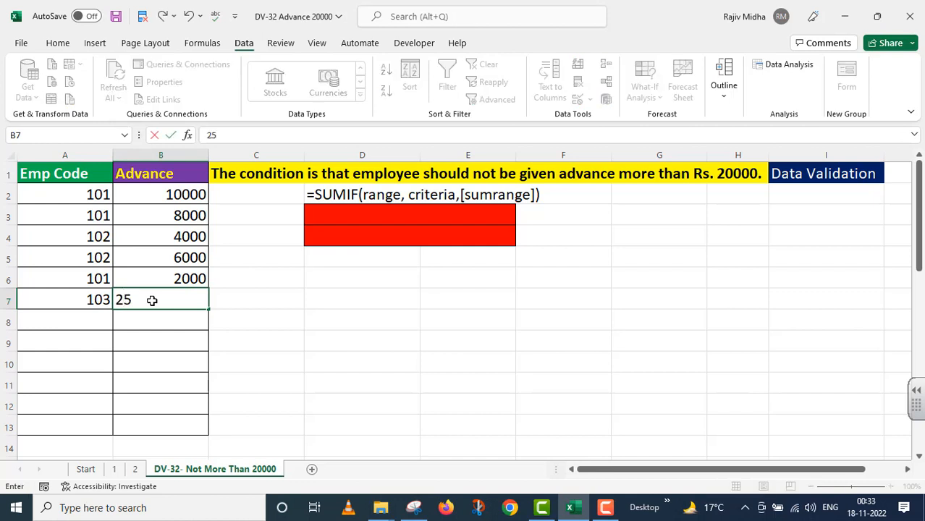
text(0000)
key(Return)
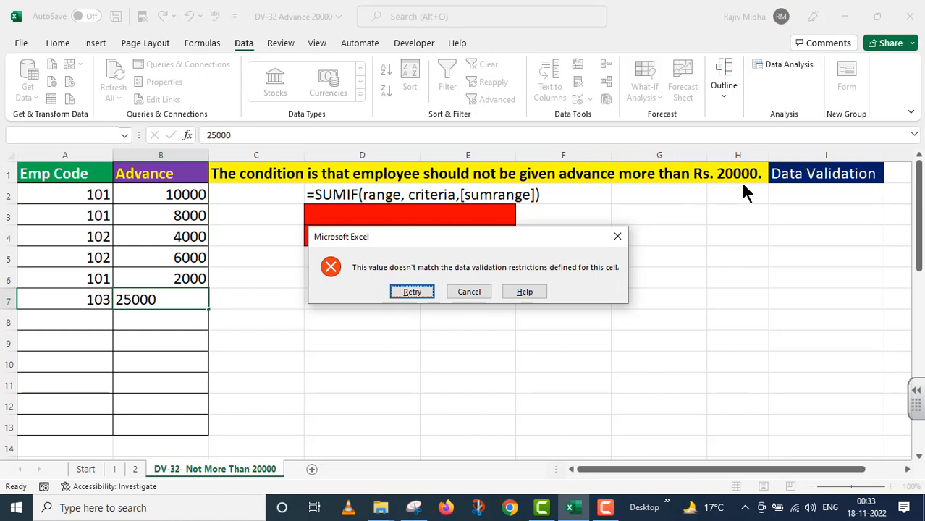
click(479, 292)
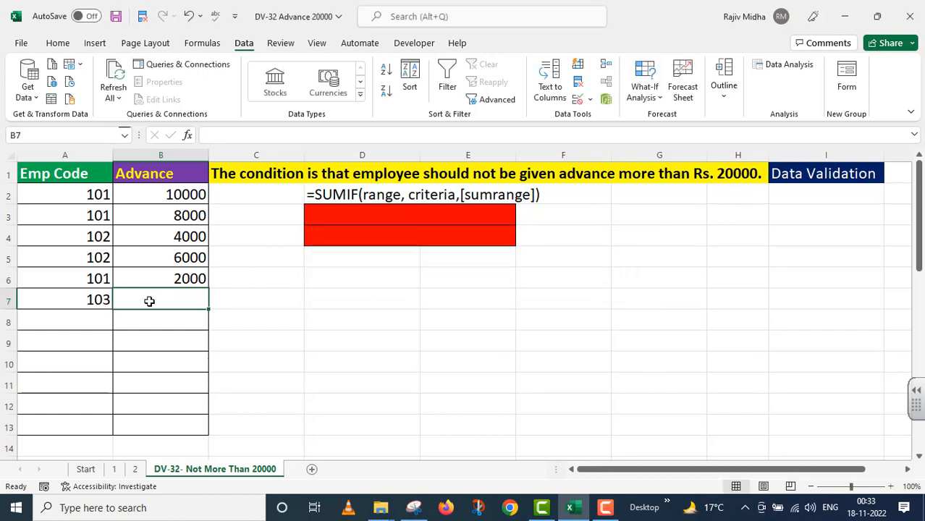
Enter an advance of 20000 in B7 for employee code 103
text(200)
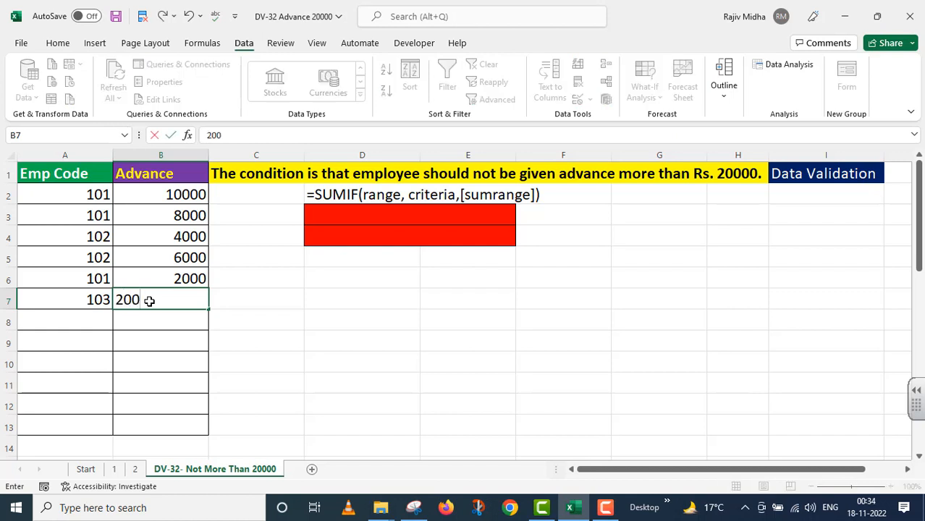
text(00)
key(Return)
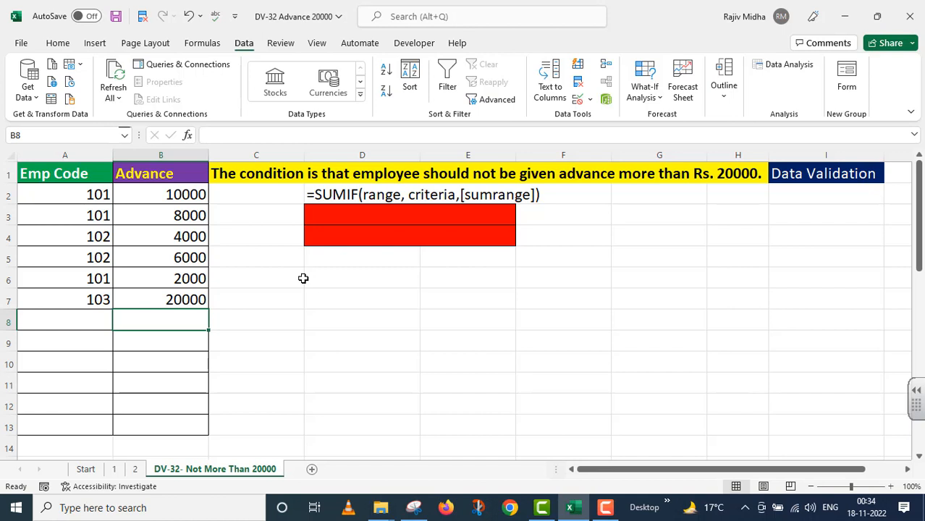
Enter employee code 101 in A8 and try to give it an advance of 1000 in B8
click(92, 319)
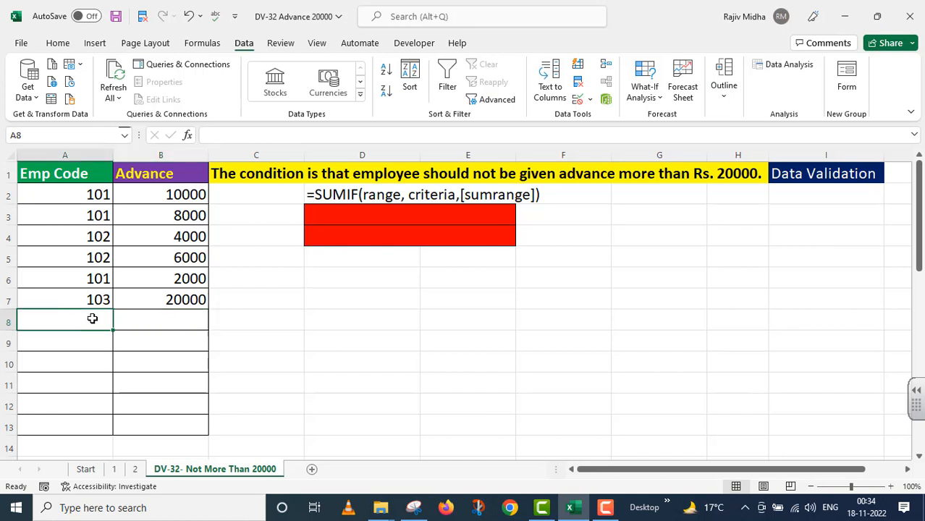
text(101)
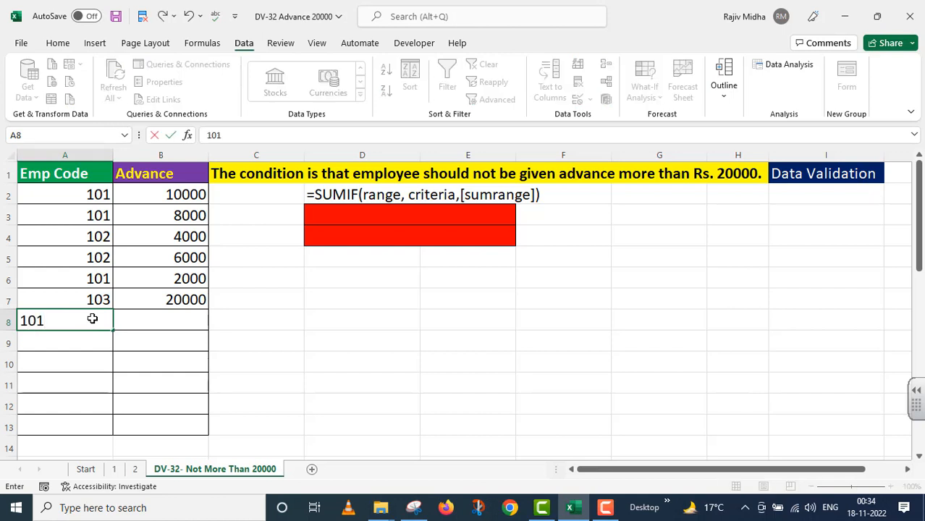
click(157, 323)
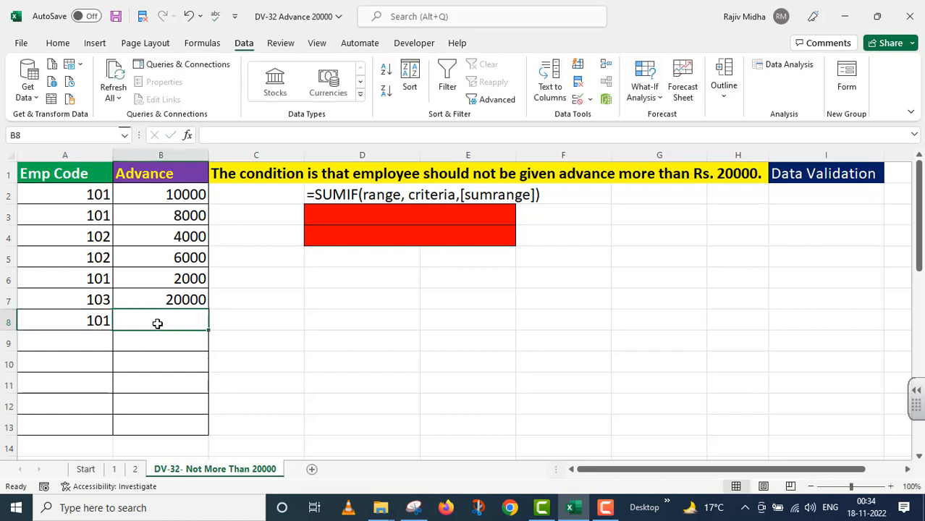
text(1000)
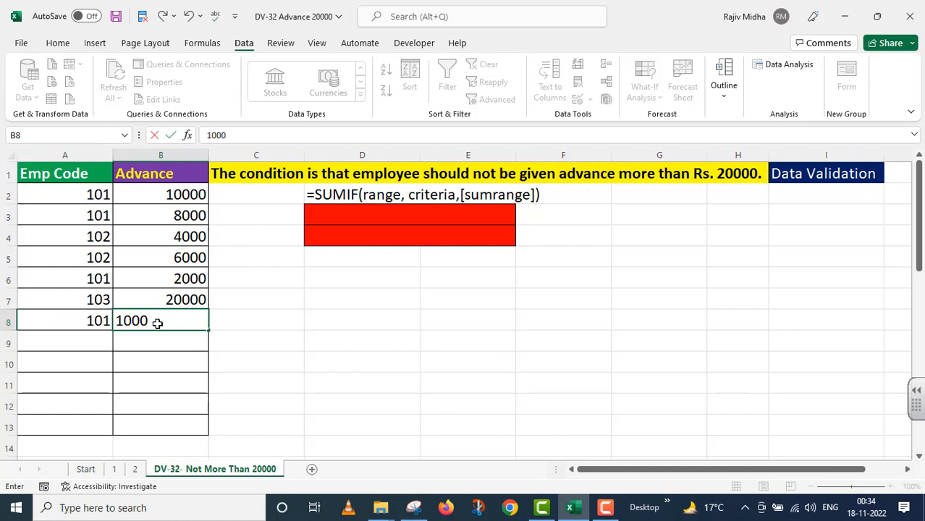
key(Return)
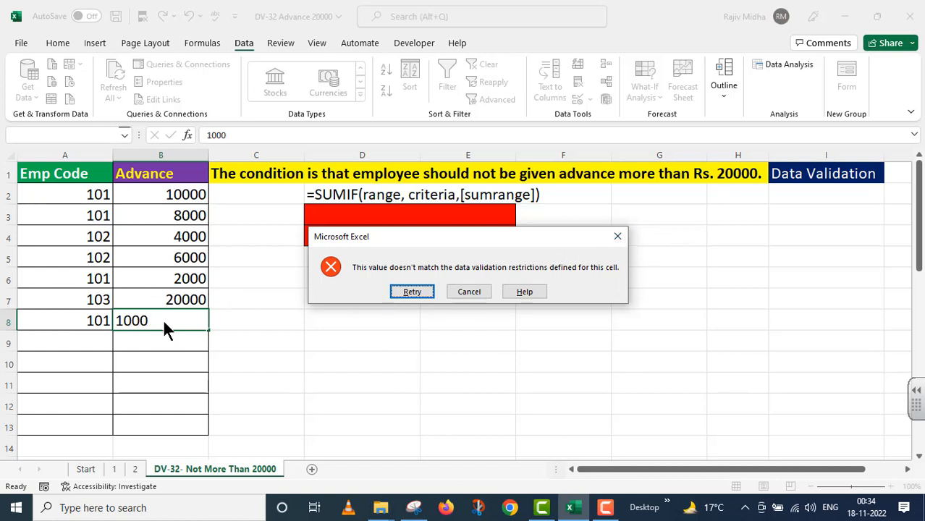
click(468, 292)
Change the font colour of the hidden text in the red cells D3:E4 to white
drag(327, 208, 424, 242)
click(58, 42)
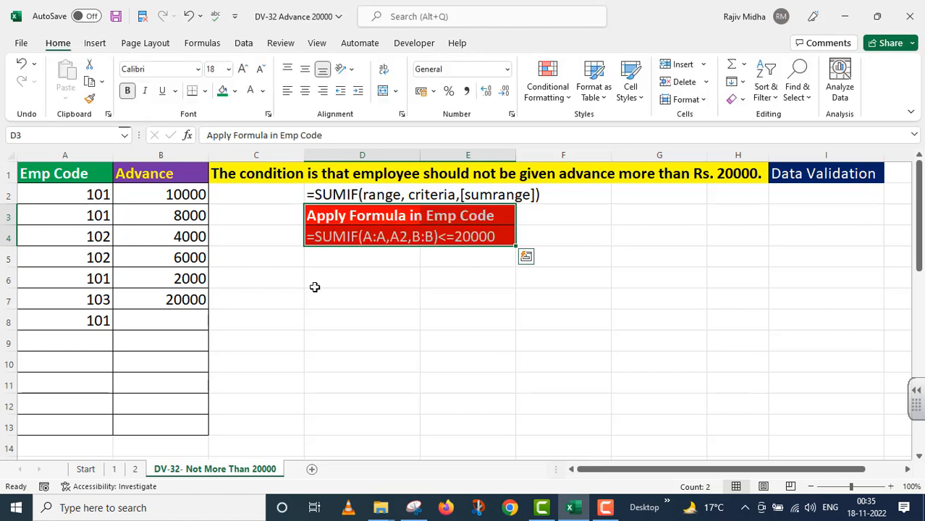
click(315, 287)
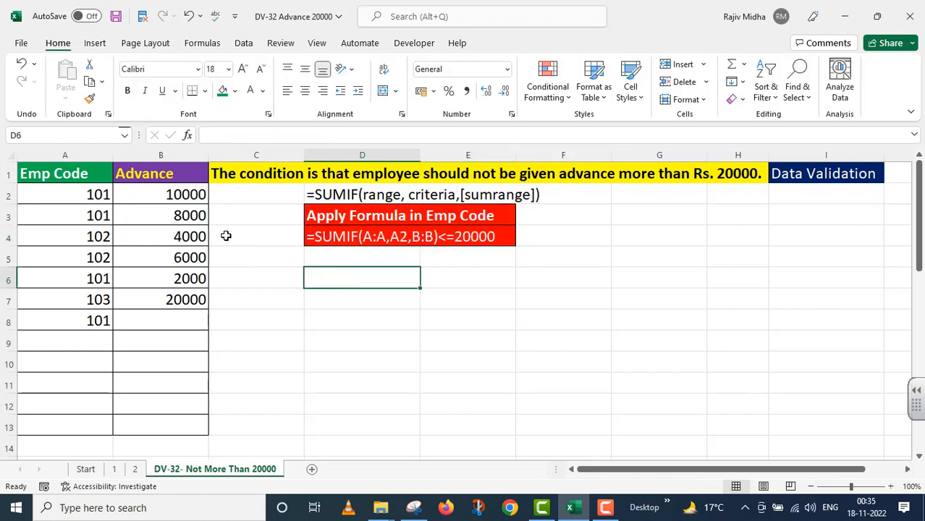